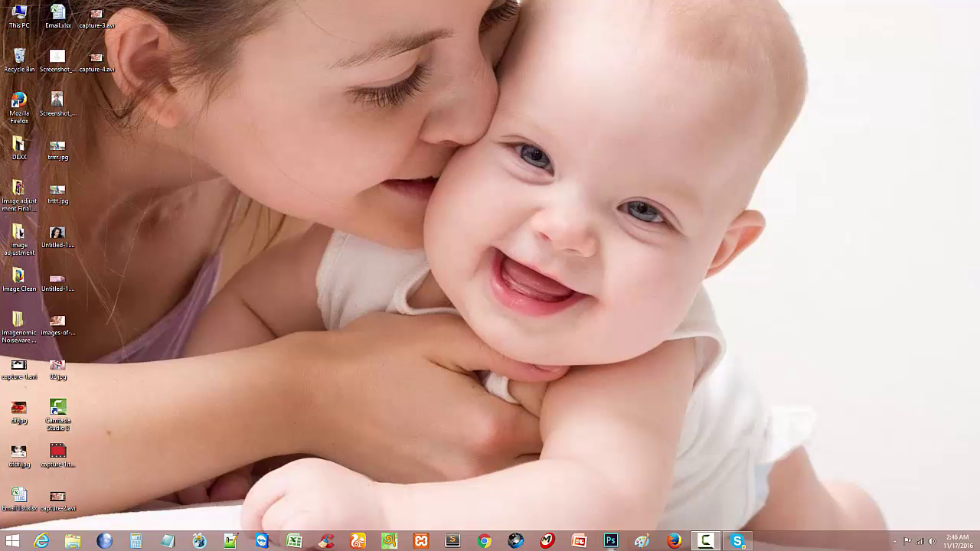
- Launch Photoshop CC from the Windows taskbar
{"action": "left_click", "coordinate": [620, 545]}
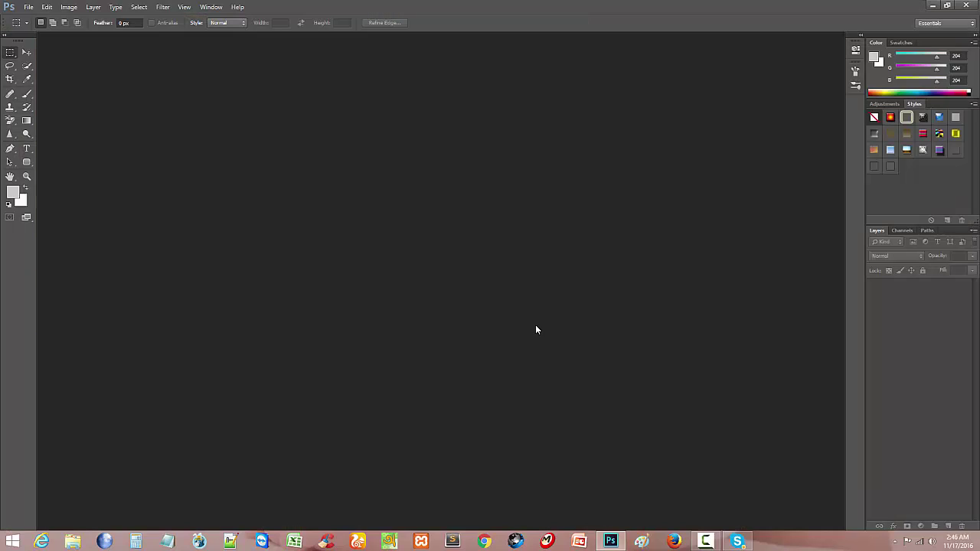
- Select the Move tool and open 'images of cute babies with mother.jpg'
{"action": "left_click", "coordinate": [26, 52]}
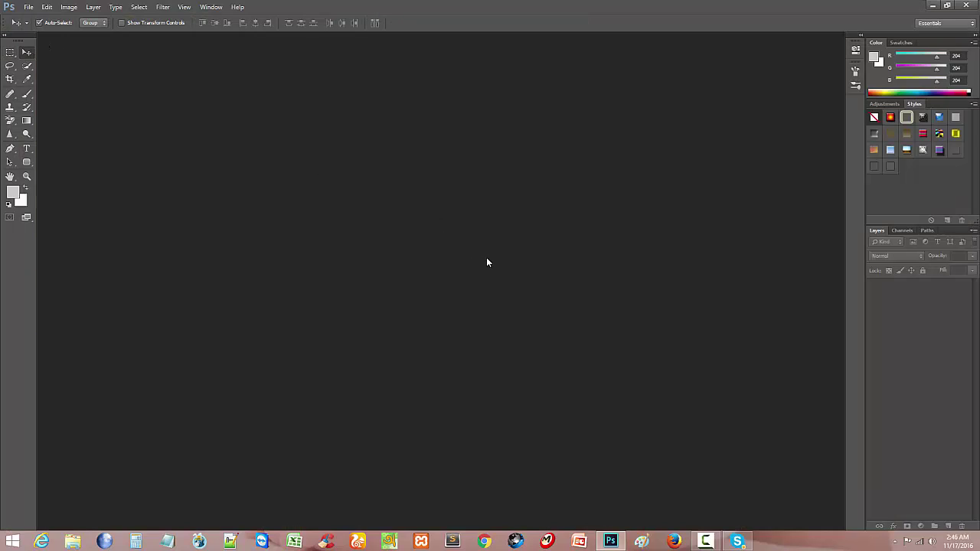
{"action": "key", "text": "ctrl+o"}
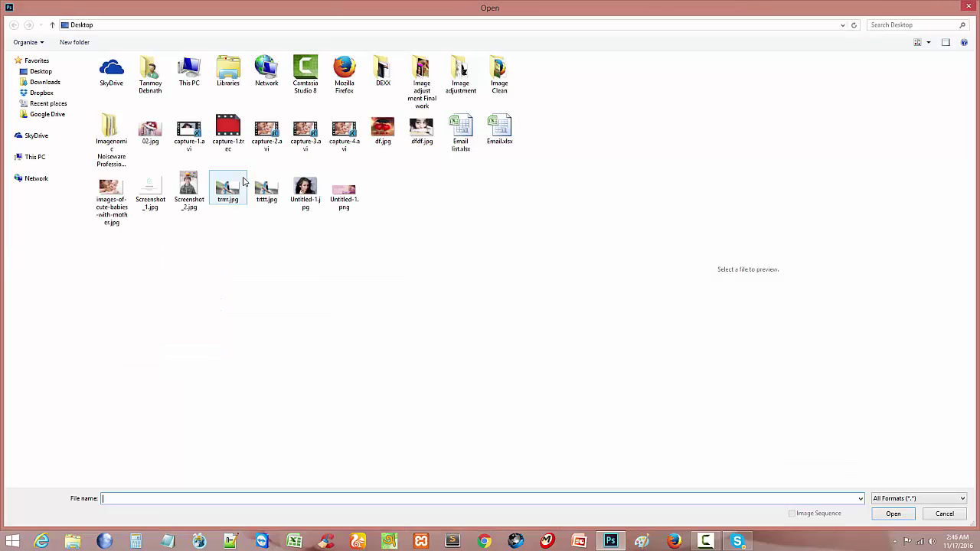
{"action": "double_click", "coordinate": [113, 195]}
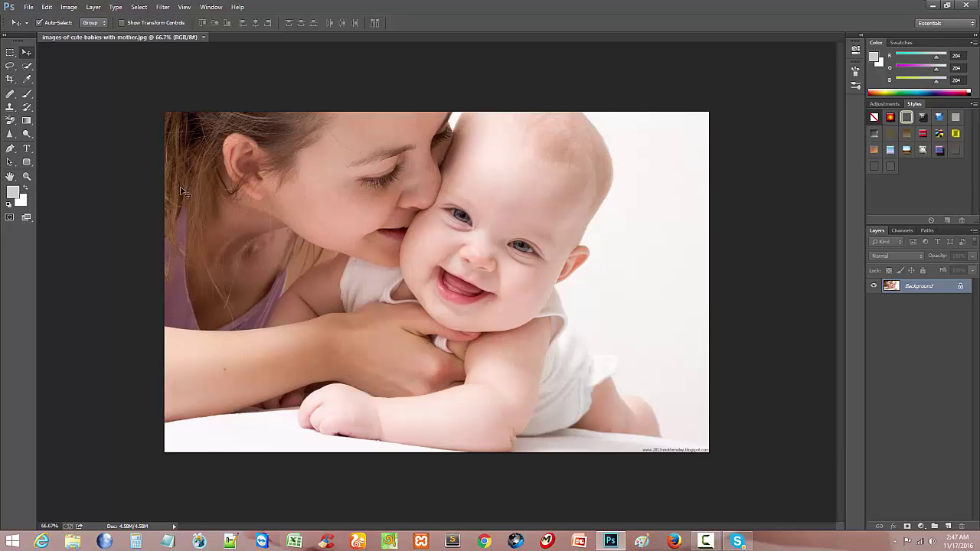
- Unlock the Background as Layer 0 and shrink the photo to about 5% at the canvas centre
{"action": "double_click", "coordinate": [958, 288]}
{"action": "left_click", "coordinate": [574, 173]}
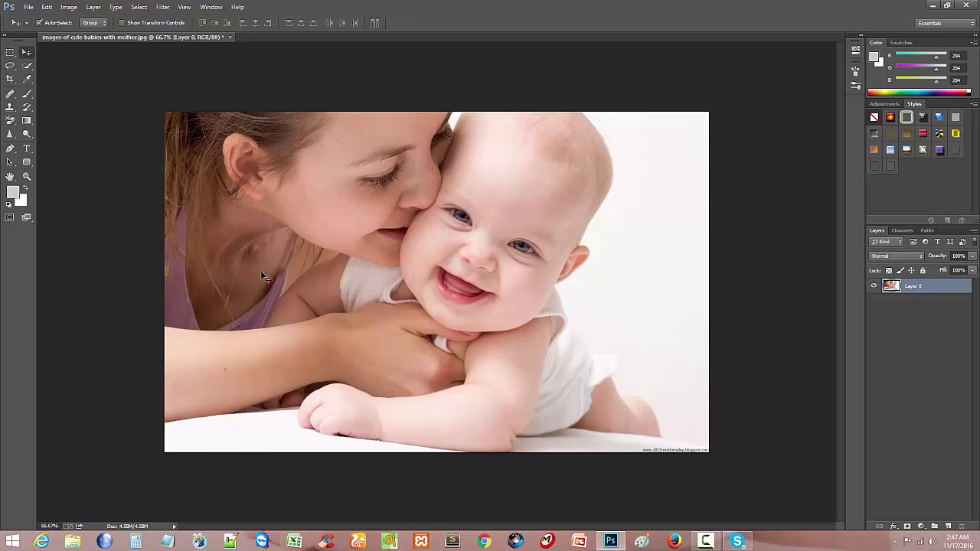
{"action": "key", "text": "ctrl+t"}
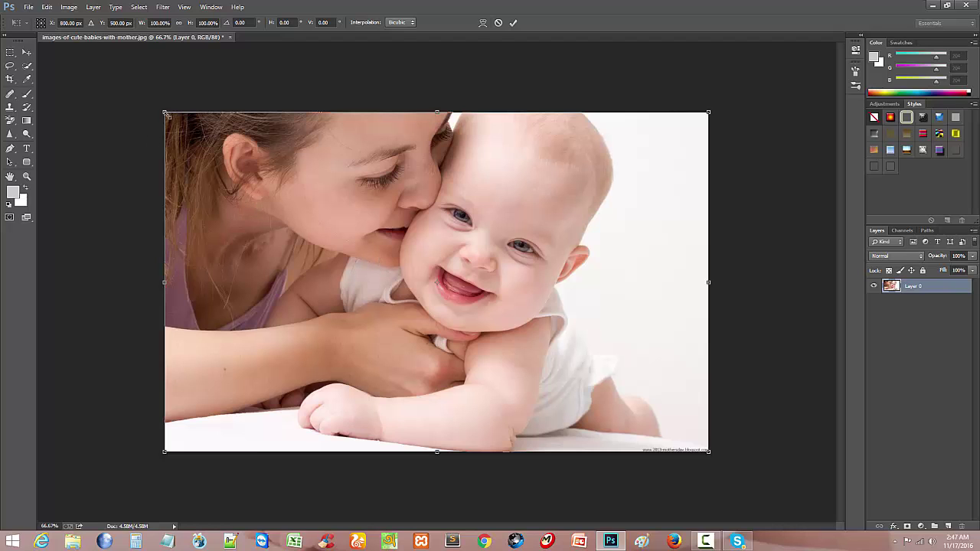
{"action": "left_click_drag", "start_coordinate": [164, 113], "coordinate": [396, 307]}
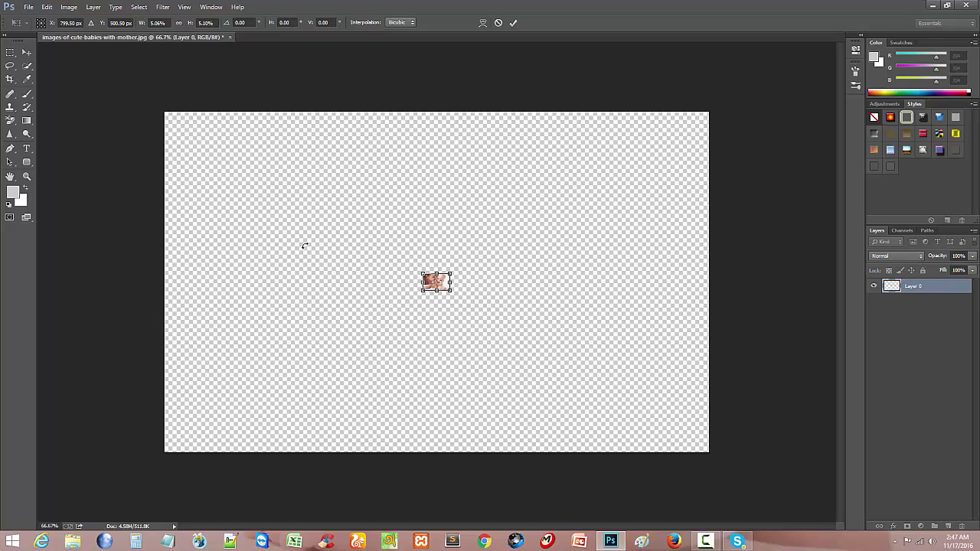
{"action": "key", "text": "Return"}
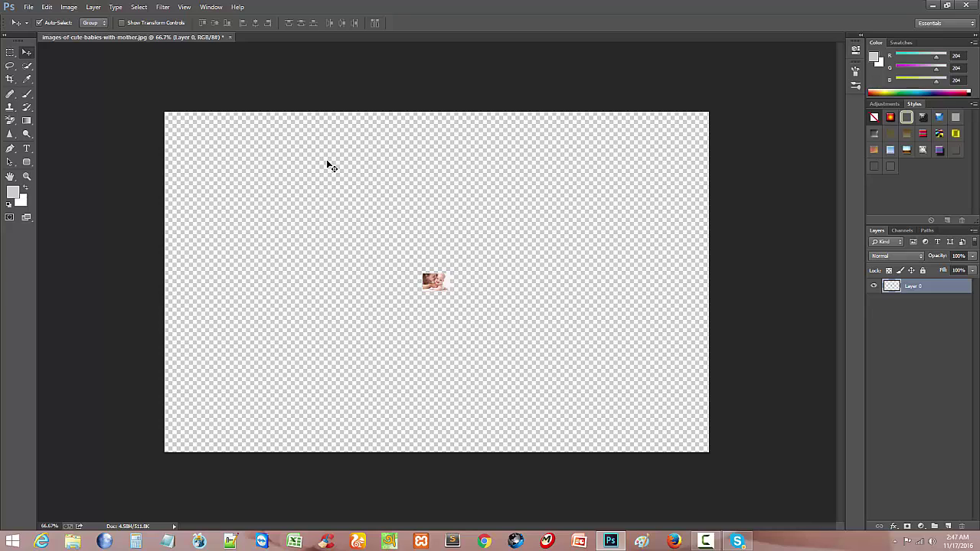
{"action": "key", "text": "ctrl+t"}
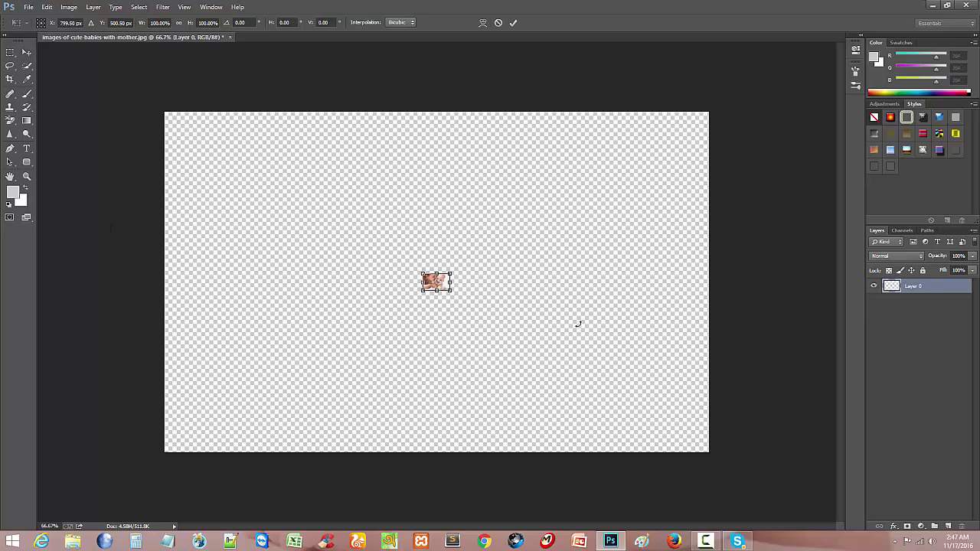
- Scale the tiny photo back up until it fills the whole canvas
{"action": "left_click_drag", "start_coordinate": [448, 290], "coordinate": [691, 475]}
{"action": "key", "text": "Return"}
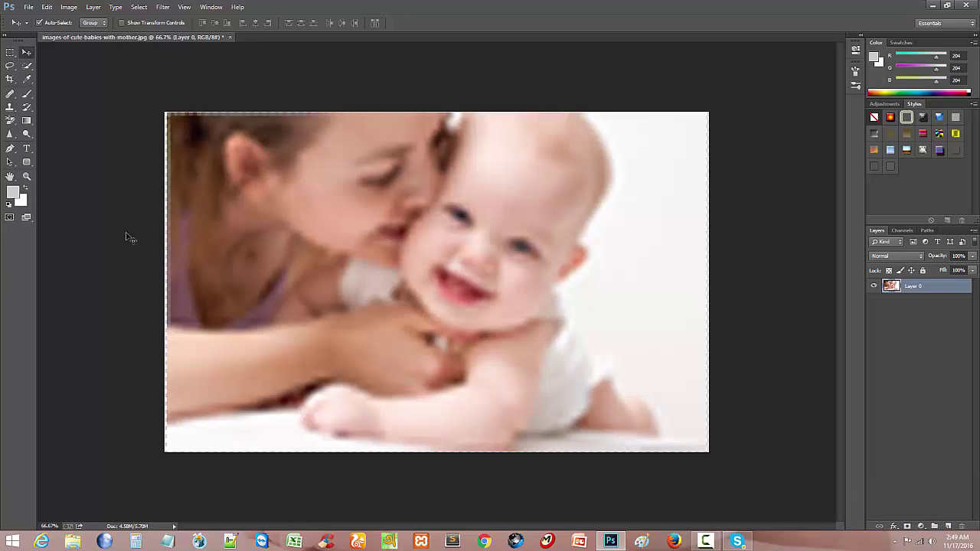
- Close the blurred photo without saving and create a new 1024 × 773 px Untitled-1 document
{"action": "left_click", "coordinate": [229, 37]}
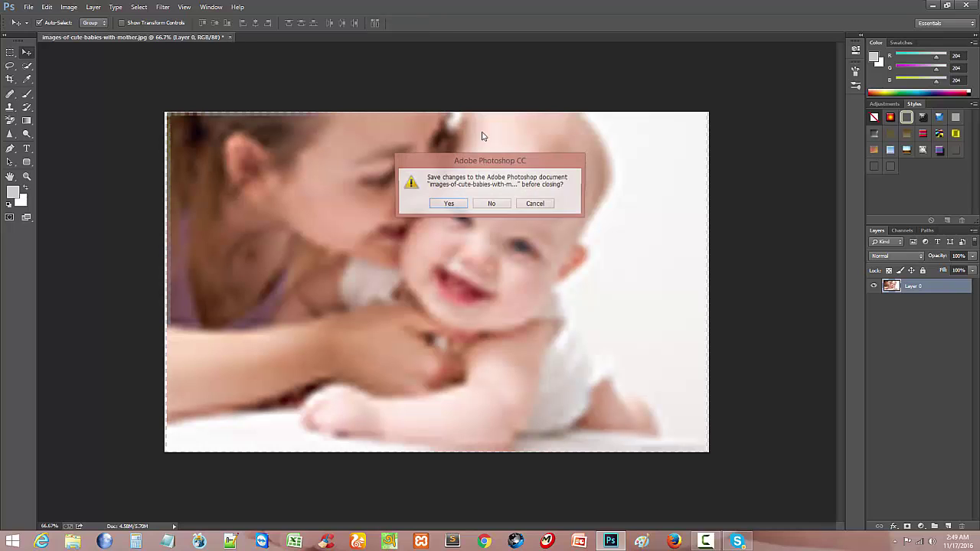
{"action": "left_click", "coordinate": [483, 204]}
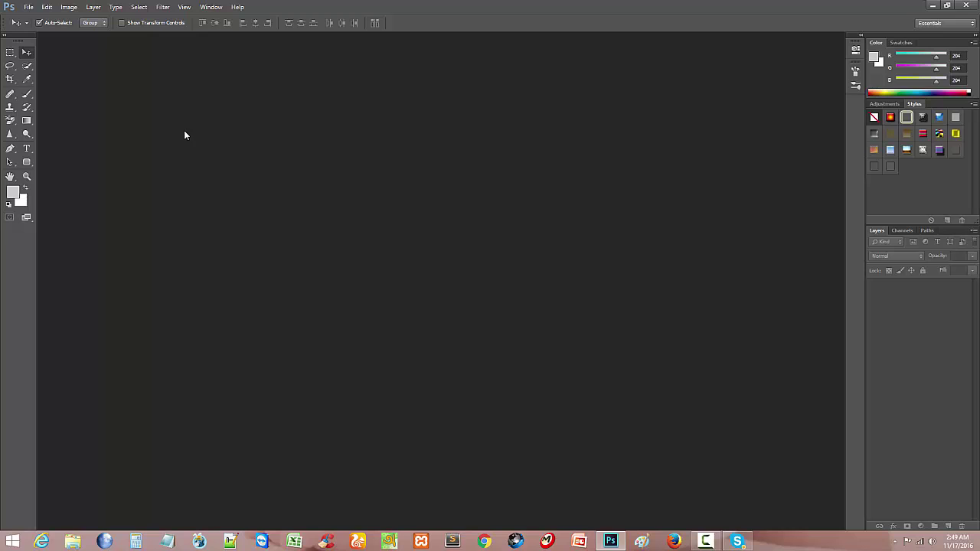
{"action": "key", "text": "ctrl+n"}
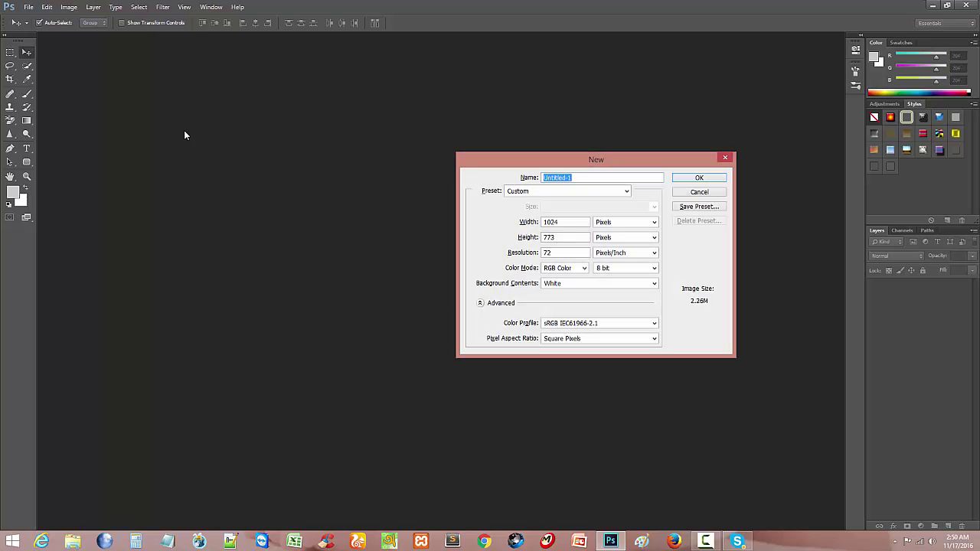
{"action": "left_click", "coordinate": [702, 179]}
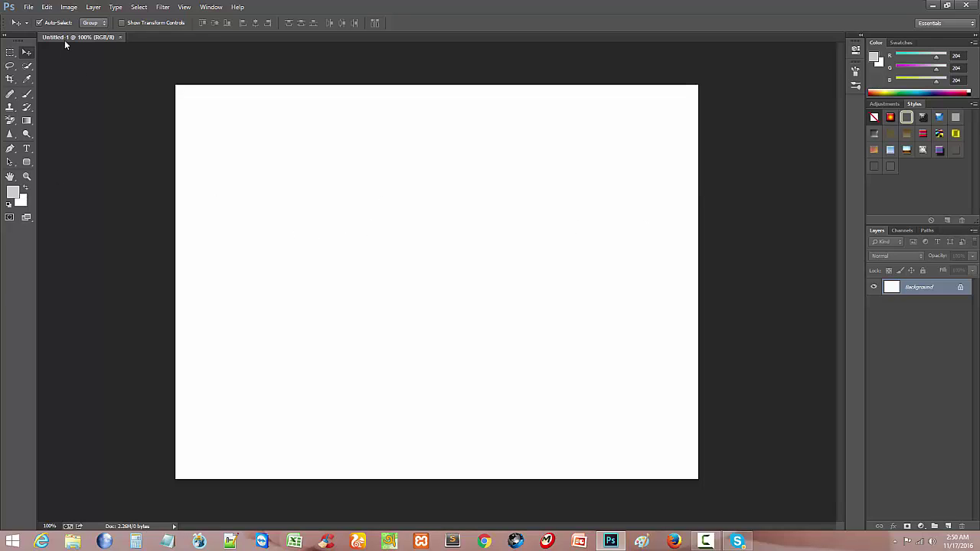
{"action": "left_click", "coordinate": [29, 10]}
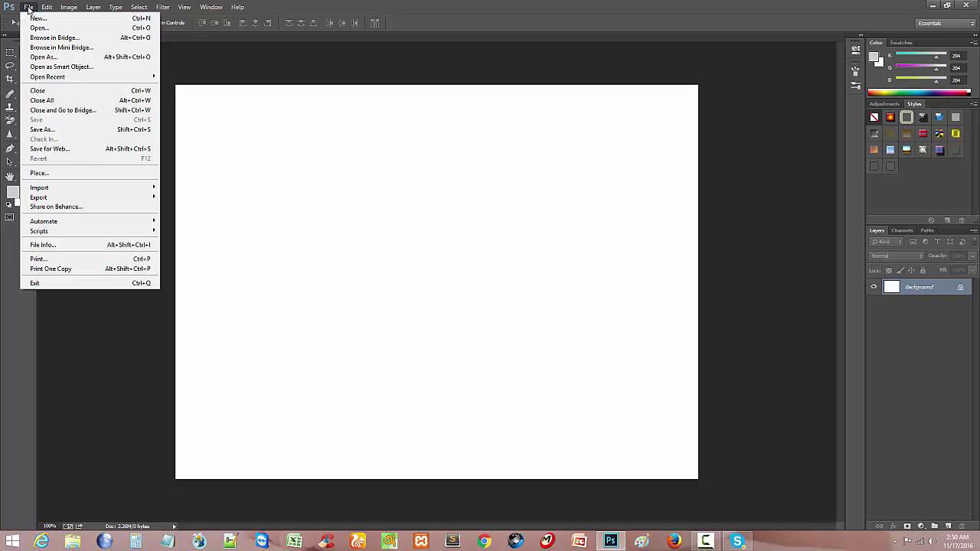
{"action": "left_click", "coordinate": [44, 174]}
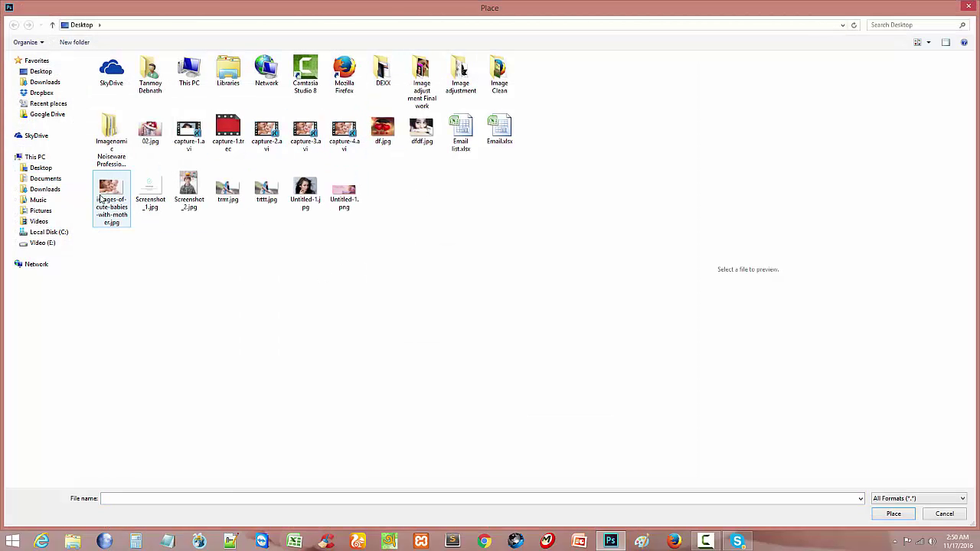
{"action": "double_click", "coordinate": [112, 190]}
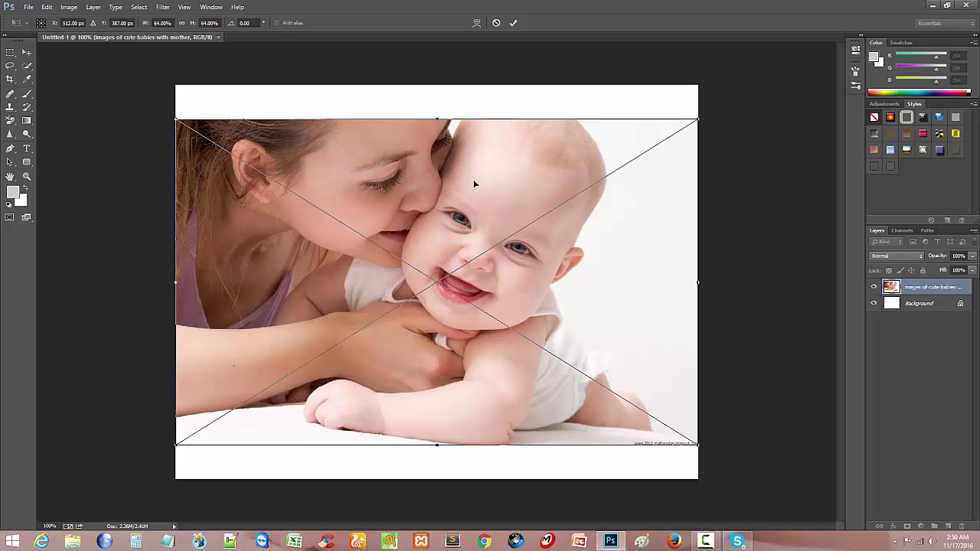
{"action": "key", "text": "Return"}
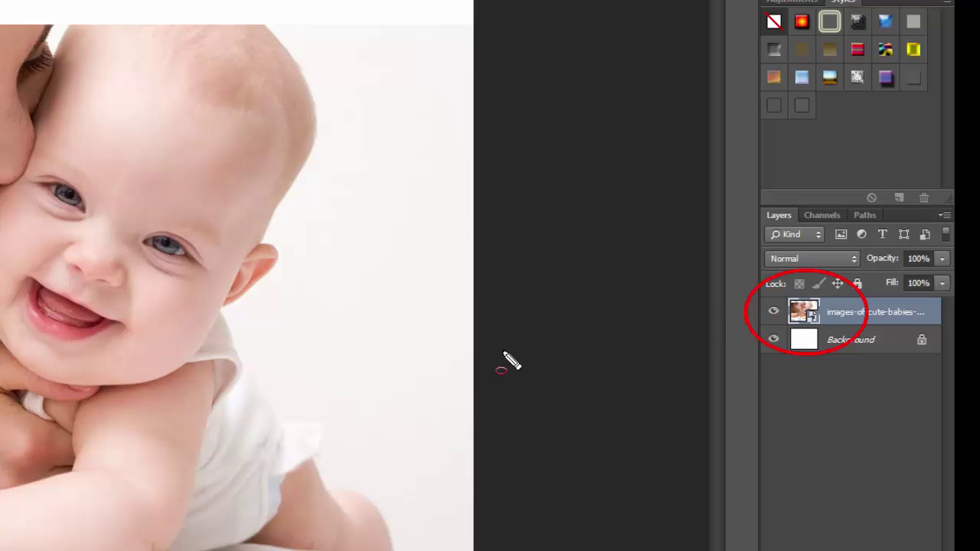
{"action": "key", "text": "Escape"}
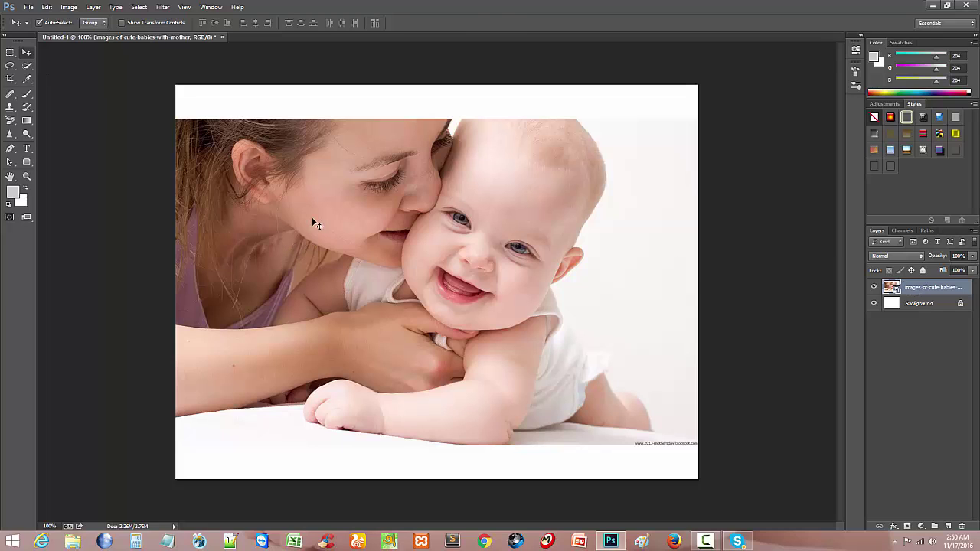
- Shrink the photo layer to a tiny thumbnail of about 2% at the canvas centre
{"action": "key", "text": "ctrl+t"}
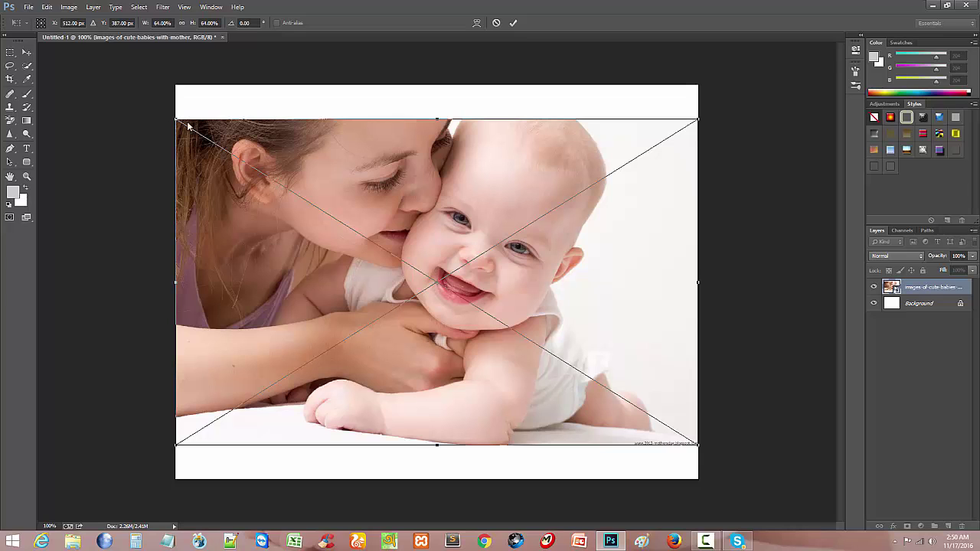
{"action": "left_click_drag", "start_coordinate": [197, 138], "coordinate": [423, 285]}
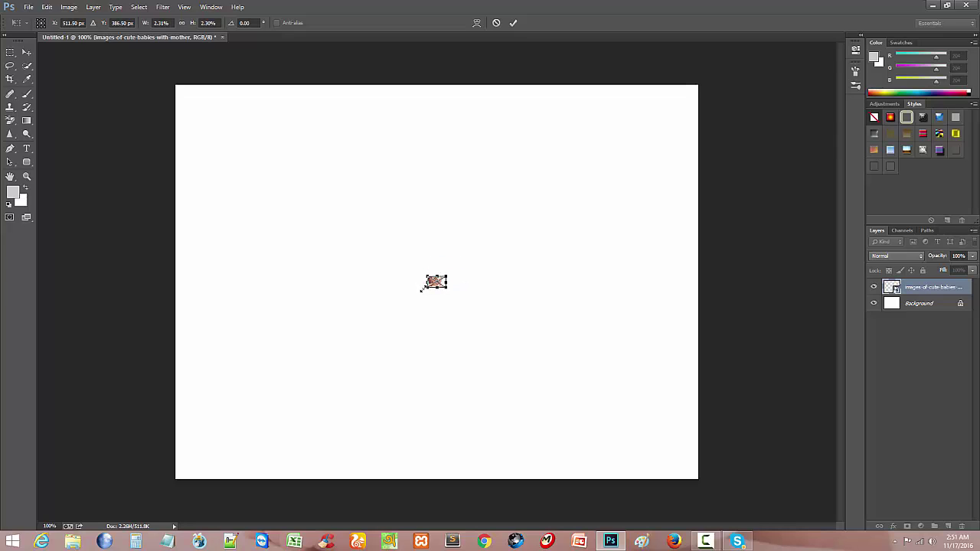
{"action": "key", "text": "Return"}
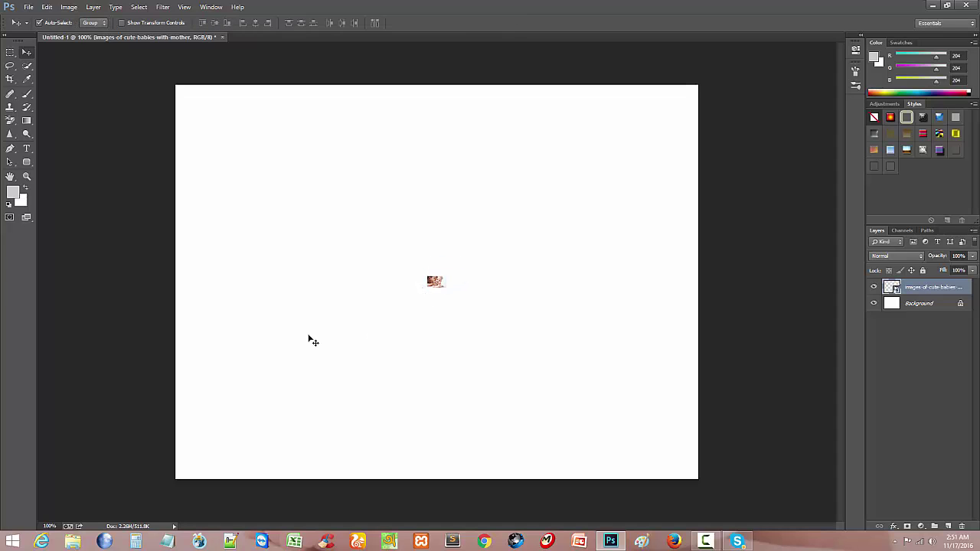
- Enlarge the tiny photo back to fill most of the canvas
{"action": "key", "text": "ctrl+t"}
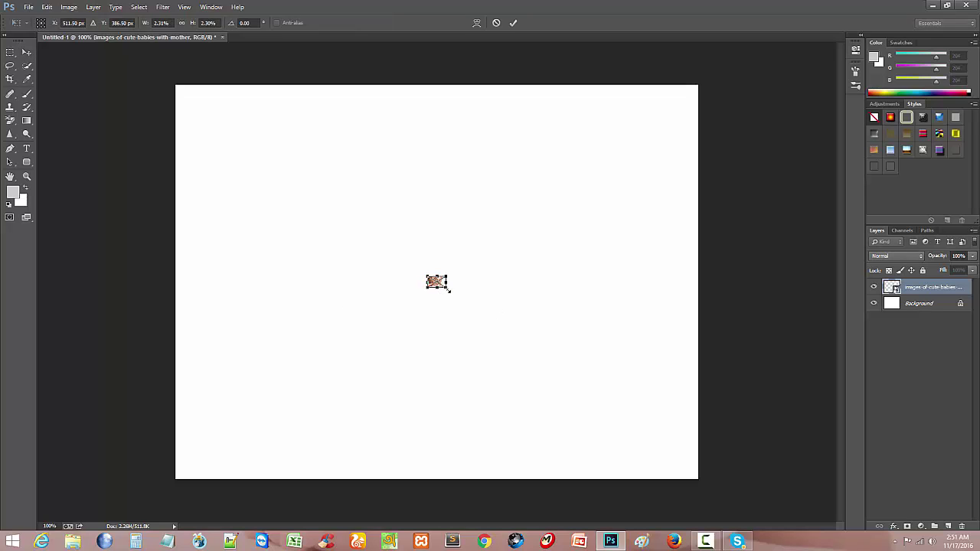
{"action": "left_click_drag", "start_coordinate": [461, 310], "coordinate": [679, 498]}
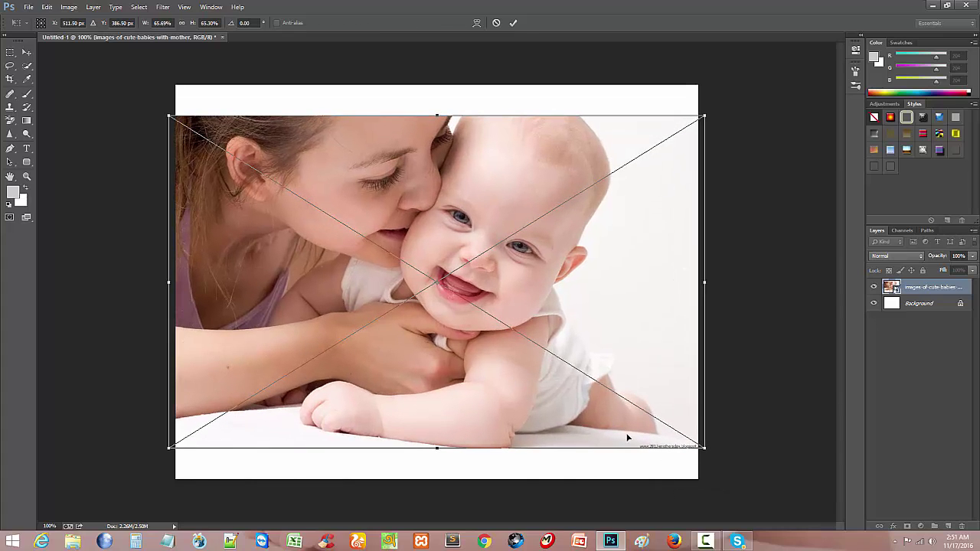
{"action": "key", "text": "Return"}
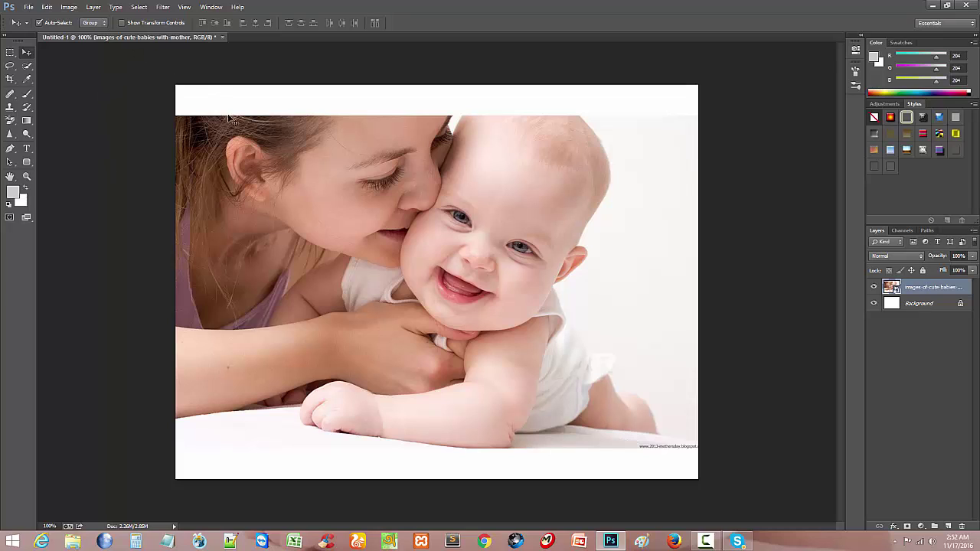
- Close the current document unsaved and reopen the mother-and-baby photo
{"action": "left_click", "coordinate": [222, 37]}
{"action": "left_click", "coordinate": [492, 204]}
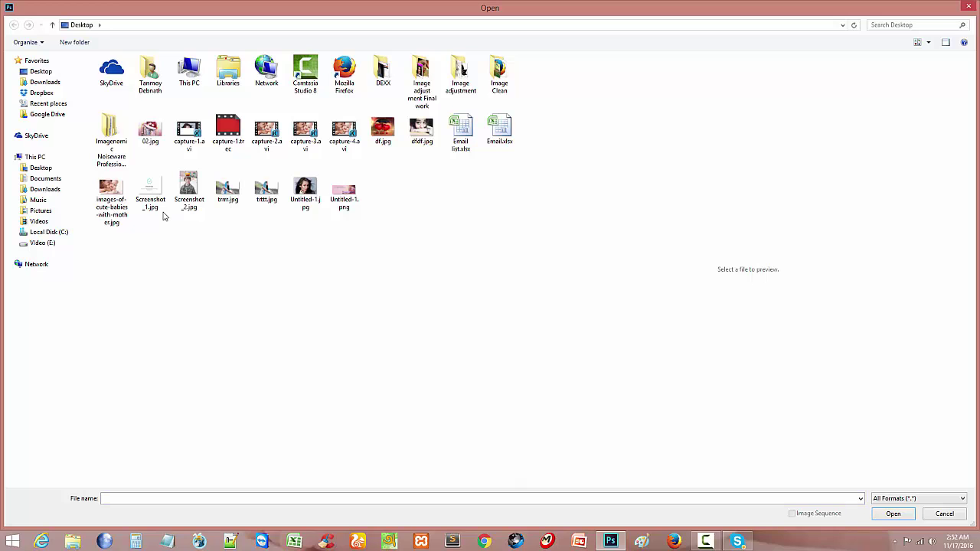
{"action": "double_click", "coordinate": [117, 191]}
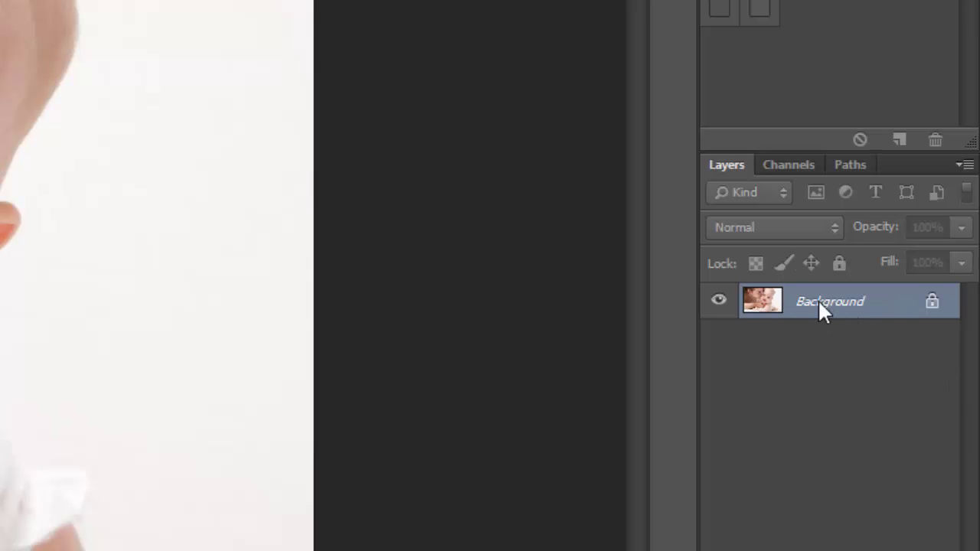
- Convert the photo's Background layer into a smart object
{"action": "right_click", "coordinate": [820, 306]}
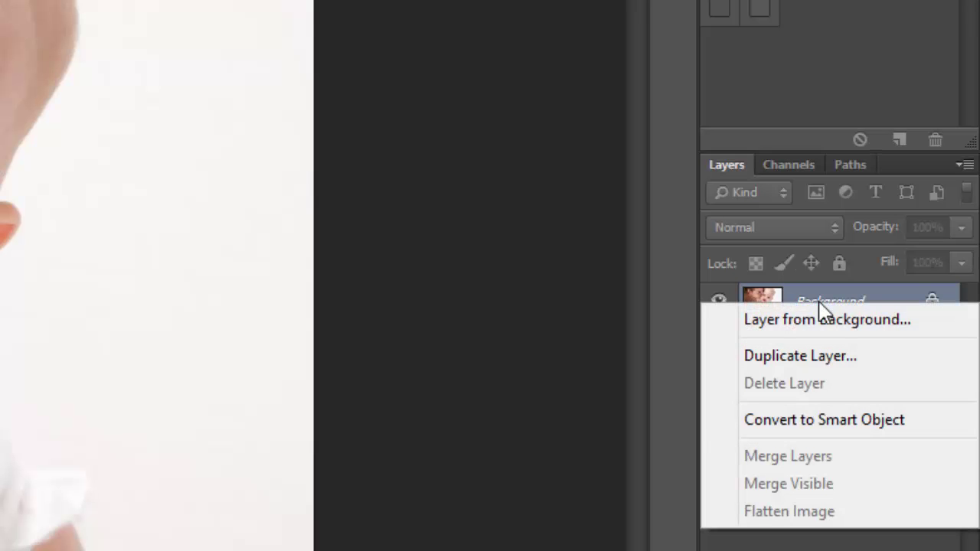
{"action": "left_click", "coordinate": [851, 421]}
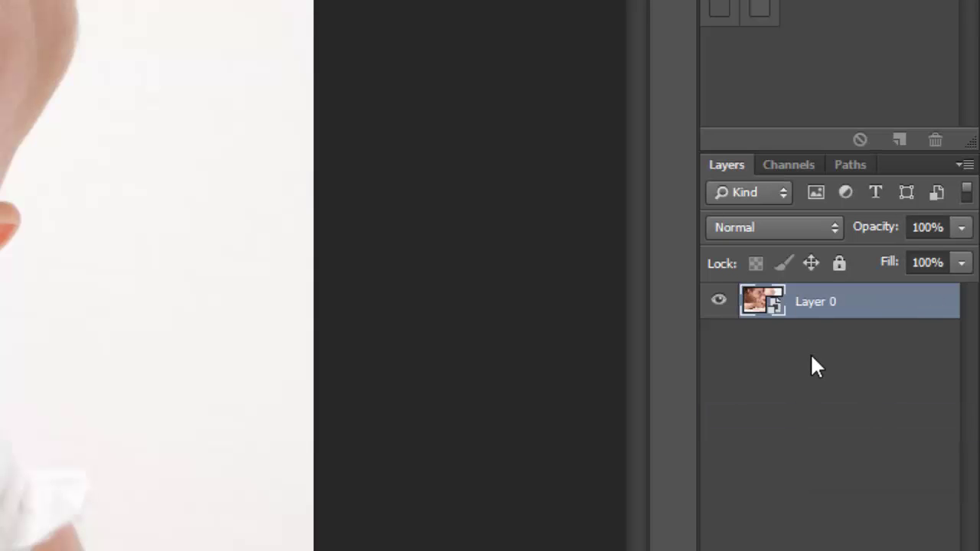
{"action": "left_click_drag", "start_coordinate": [722, 264], "coordinate": [839, 373]}
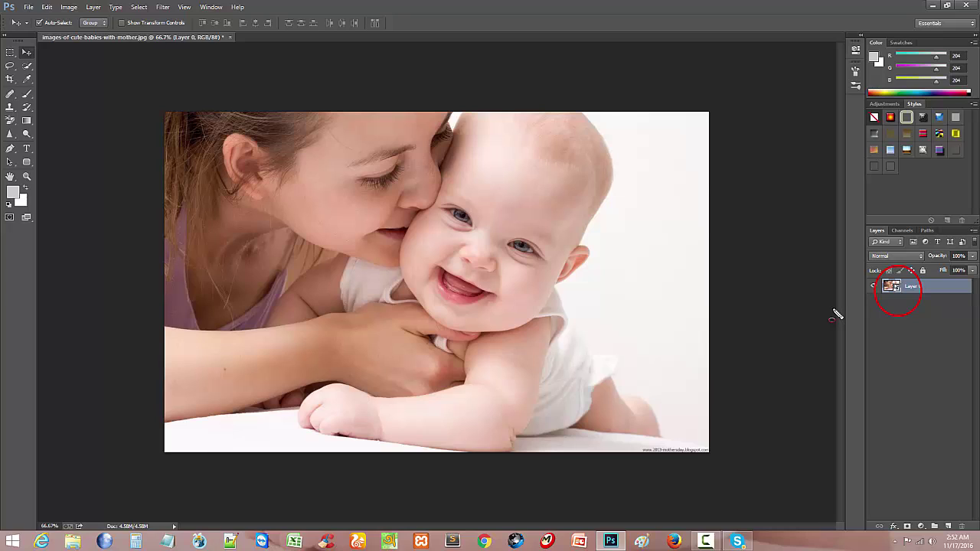
- Shrink the smart-object photo to about 10.75% of its size
{"action": "key", "text": "Escape"}
{"action": "key", "text": "ctrl+t"}
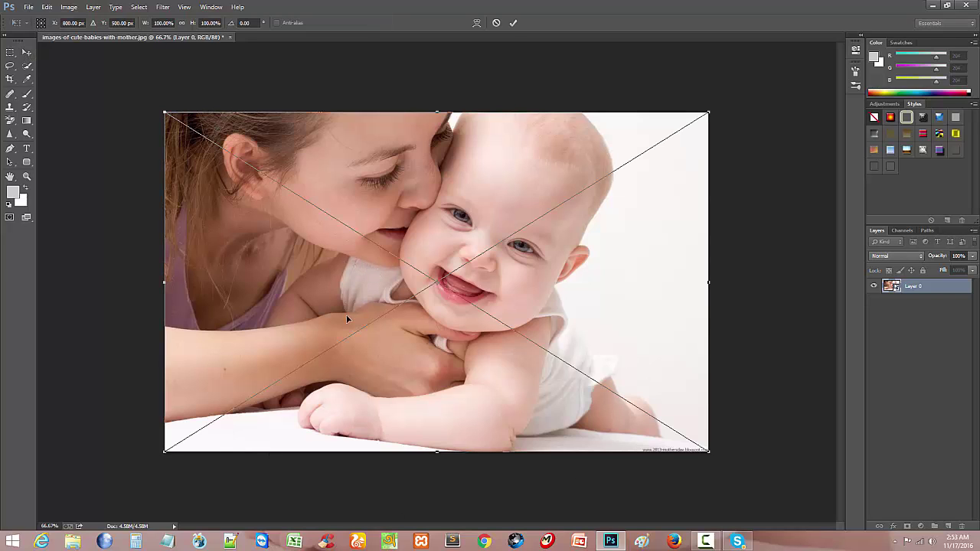
{"action": "left_click_drag", "start_coordinate": [165, 113], "coordinate": [406, 263]}
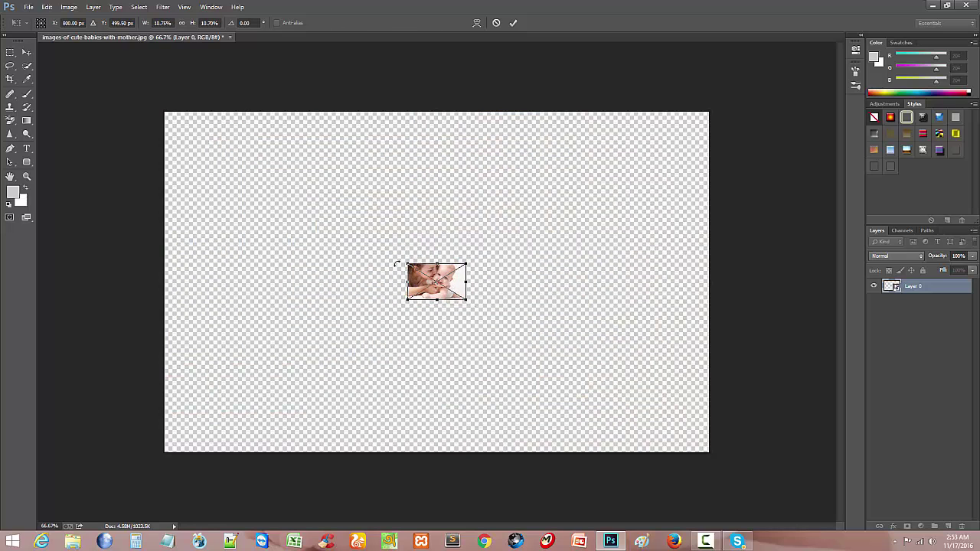
{"action": "key", "text": "Return"}
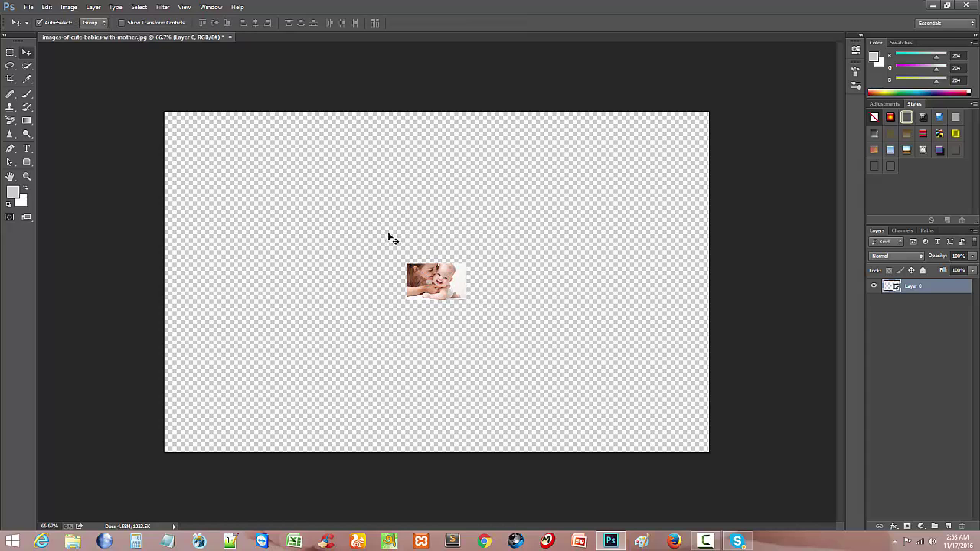
- Enlarge the small smart-object photo back to about 105.5%, filling the canvas
{"action": "key", "text": "ctrl+t"}
{"action": "left_click_drag", "start_coordinate": [466, 300], "coordinate": [711, 484]}
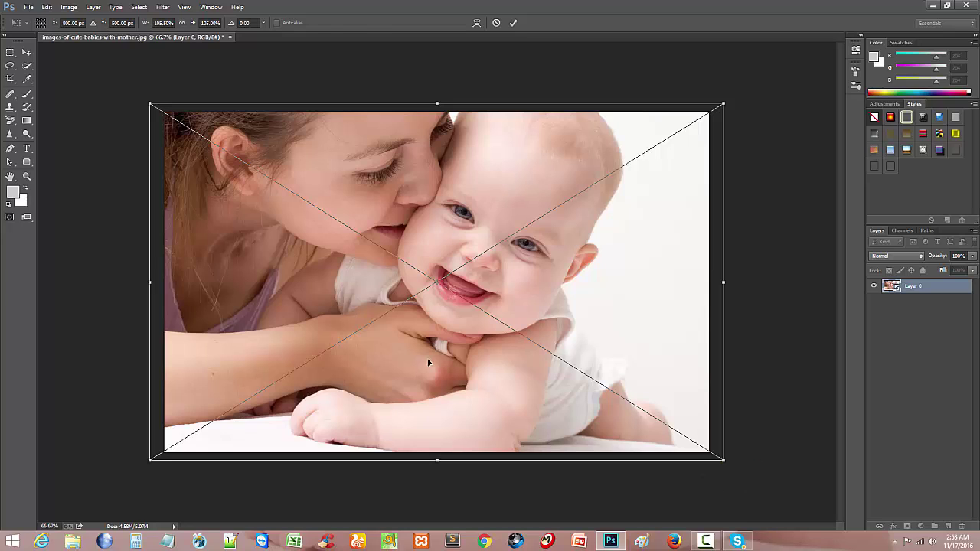
{"action": "key", "text": "Return"}
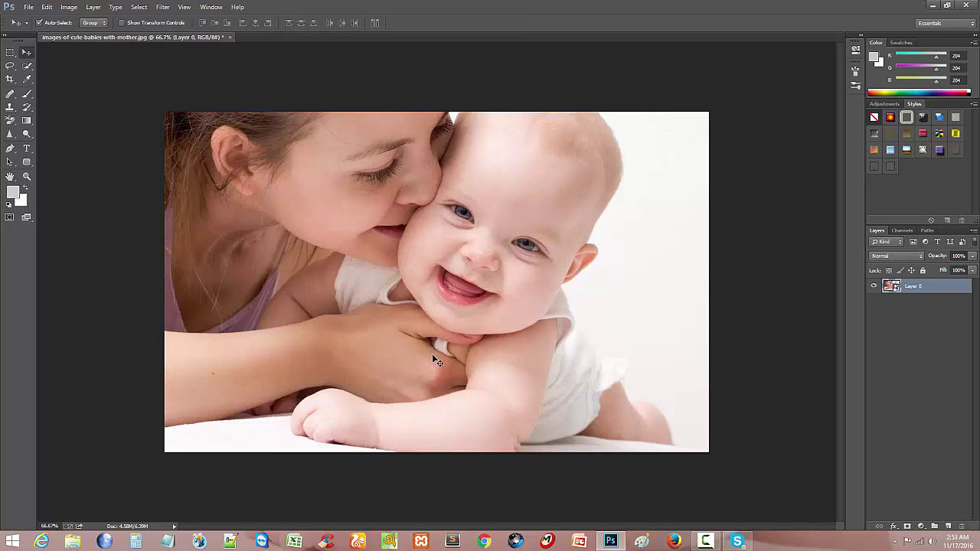